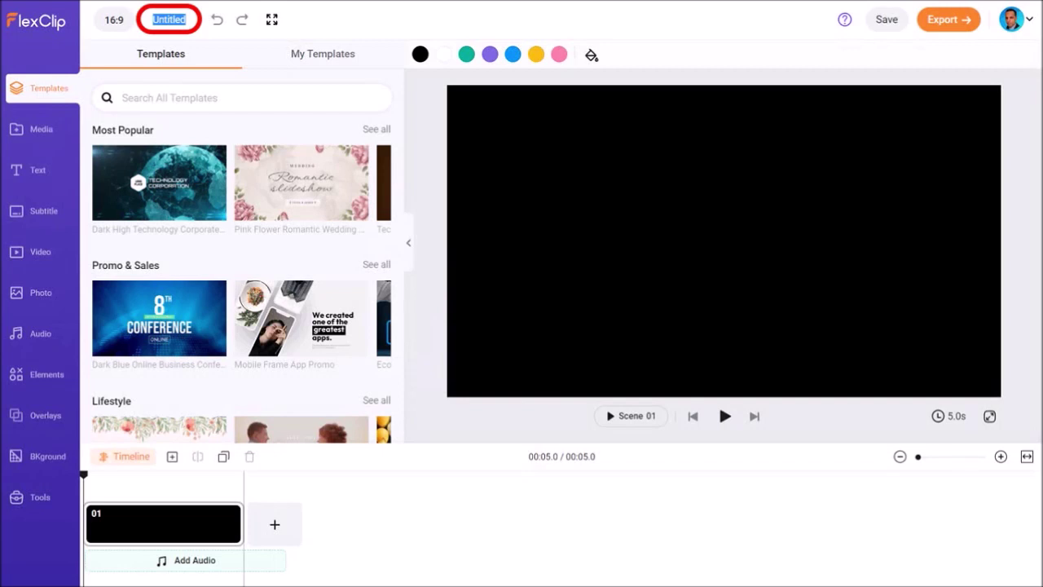
Rename the untitled project as "Logo Animation Demo"
{"action": "type", "text": "Logo Animation"}
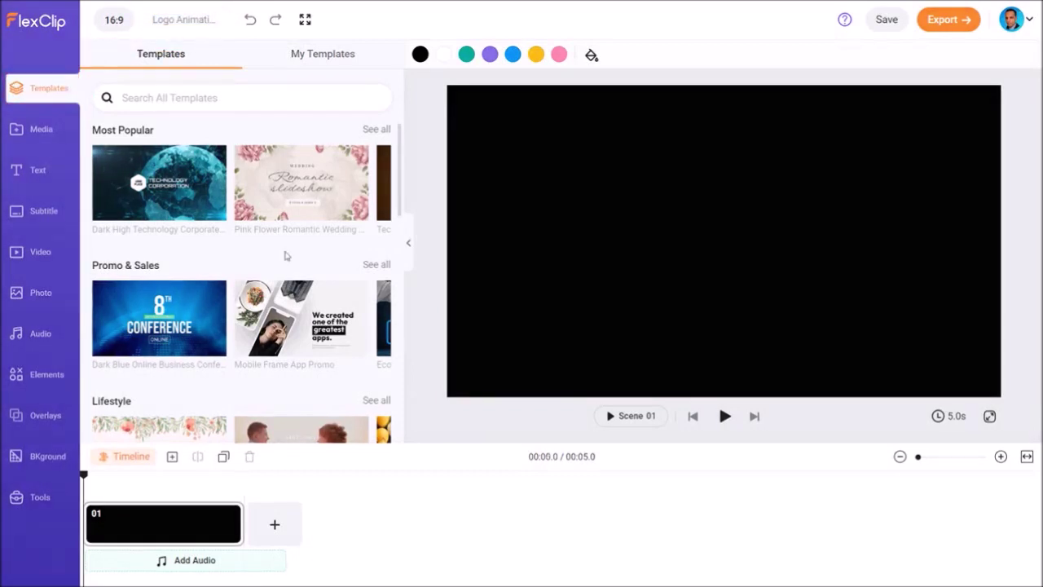
Search the template library for "logo intro"
{"action": "scroll", "coordinate": [286, 256], "scroll_direction": "down", "scroll_amount": 6}
{"action": "scroll", "coordinate": [286, 256], "scroll_direction": "down", "scroll_amount": 4}
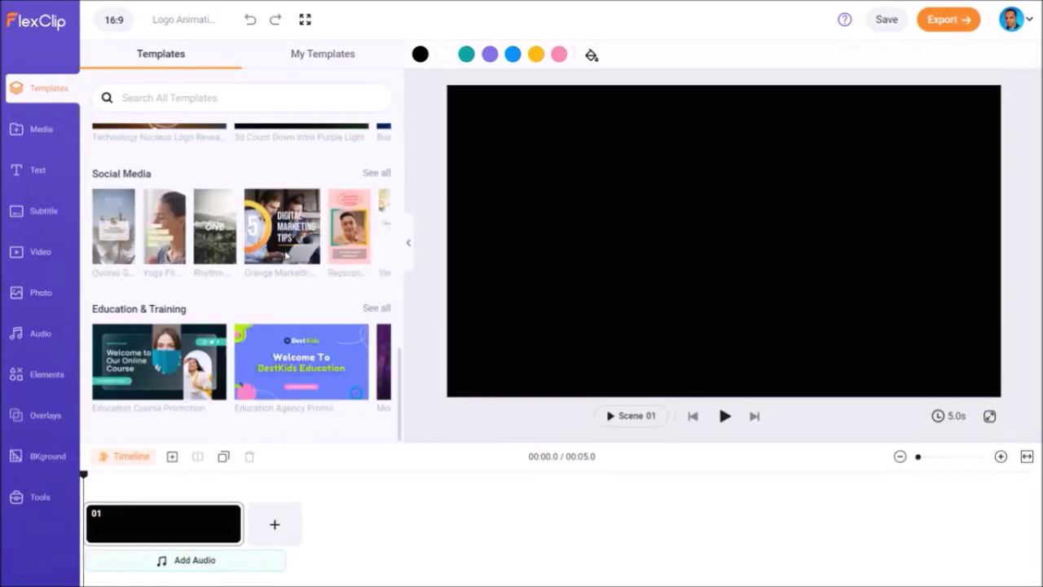
{"action": "scroll", "coordinate": [286, 255], "scroll_direction": "up", "scroll_amount": 10}
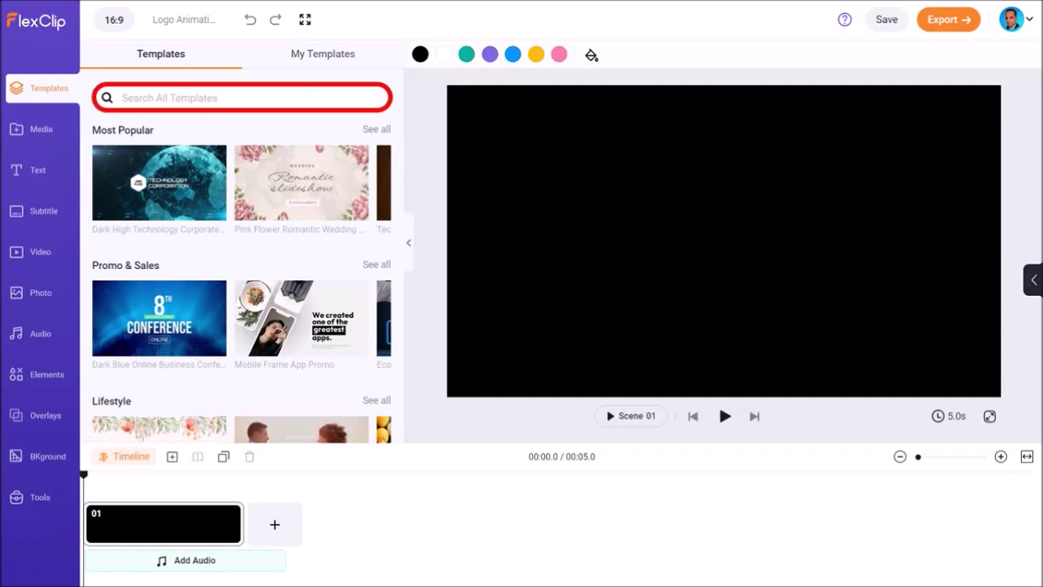
{"action": "left_click", "coordinate": [148, 98]}
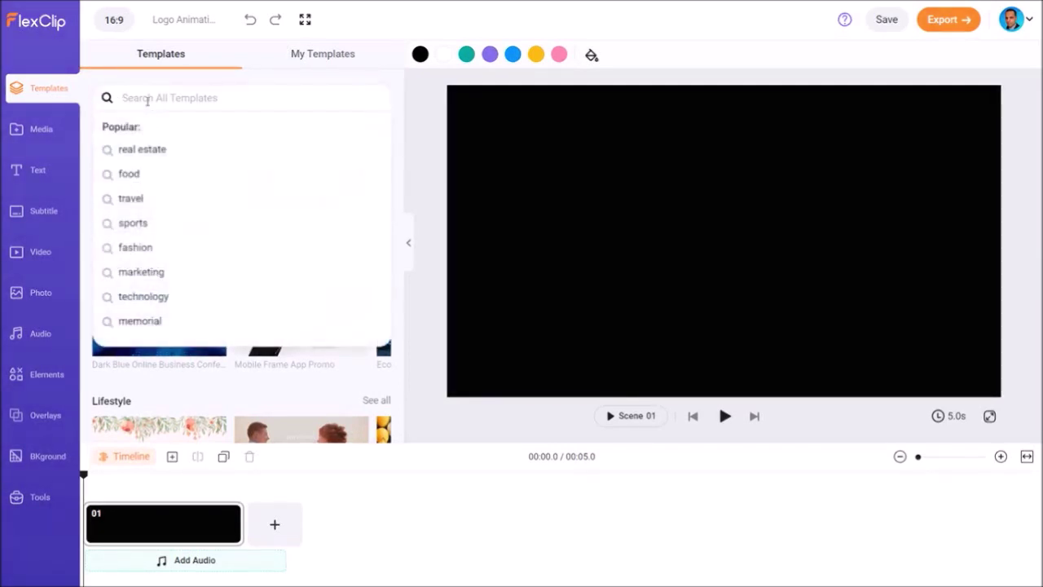
{"action": "type", "text": "logo intro"}
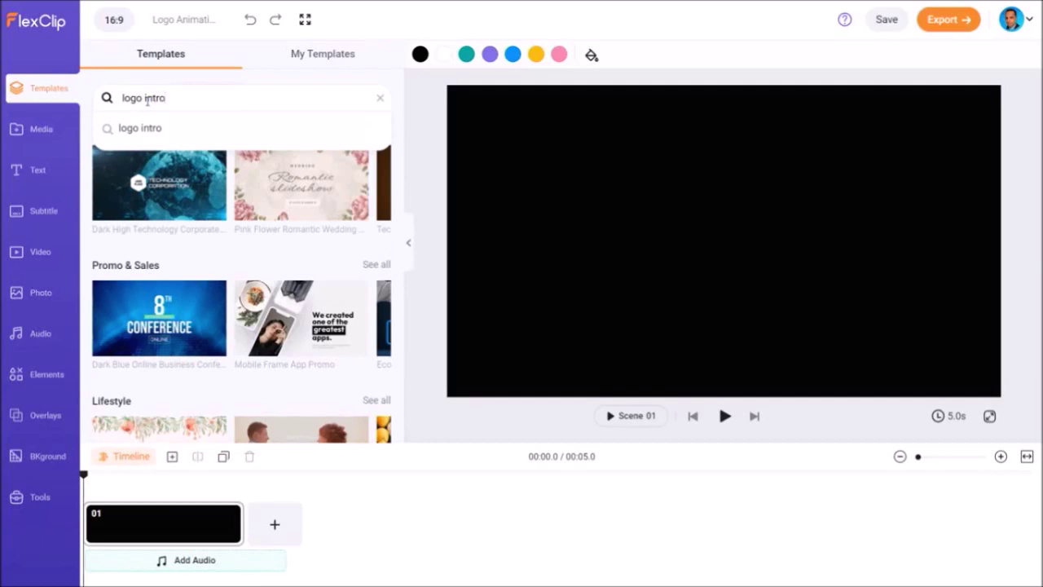
{"action": "left_click", "coordinate": [152, 128]}
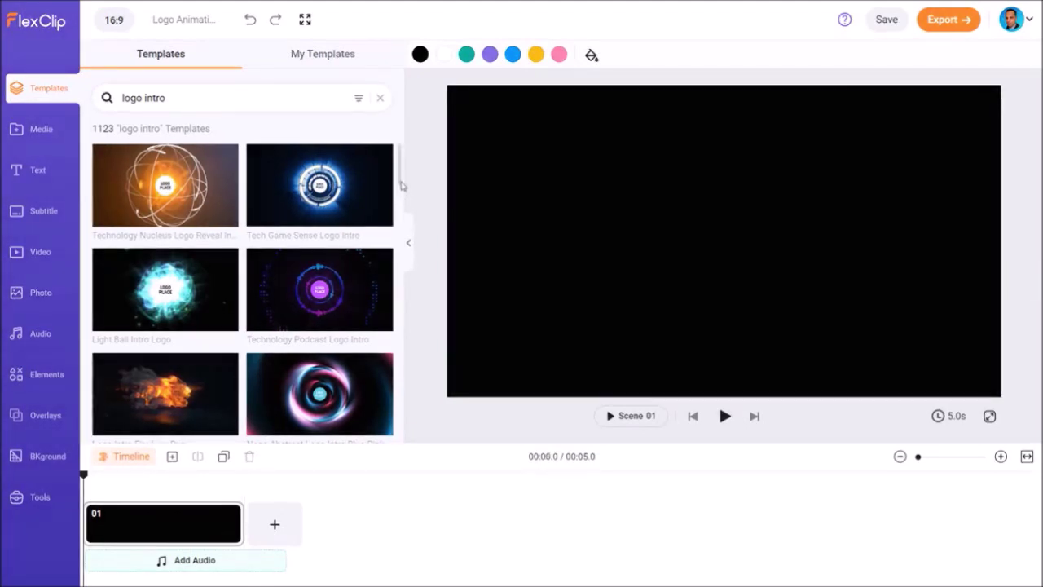
Find the Black Flame Explosion Logo Intro template in the results and add its page to the project as a new scene
{"action": "scroll", "coordinate": [401, 208], "scroll_direction": "down", "scroll_amount": 2}
{"action": "left_click_drag", "start_coordinate": [401, 211], "coordinate": [405, 366]}
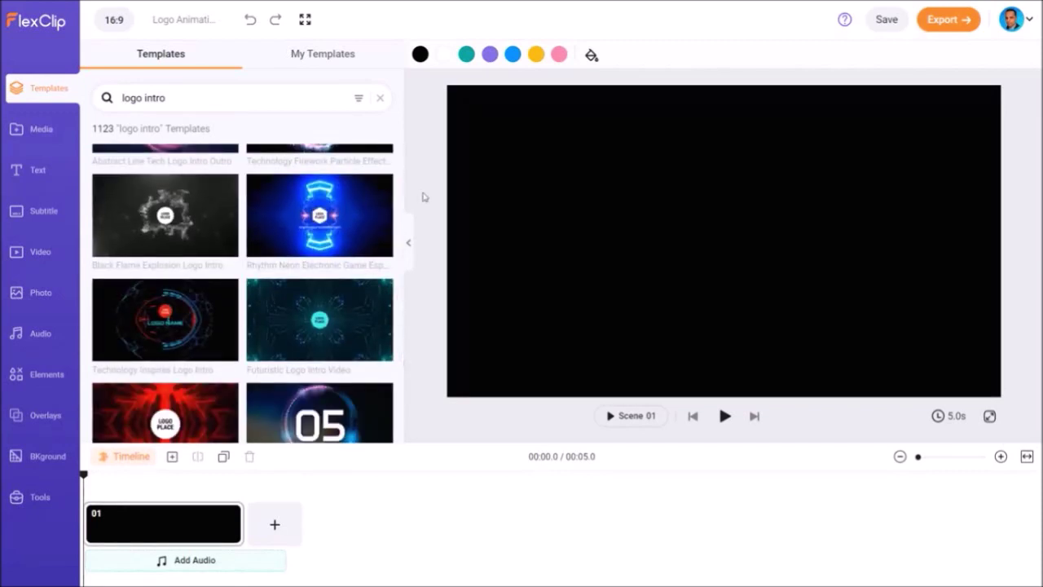
{"action": "mouse_move", "coordinate": [173, 219]}
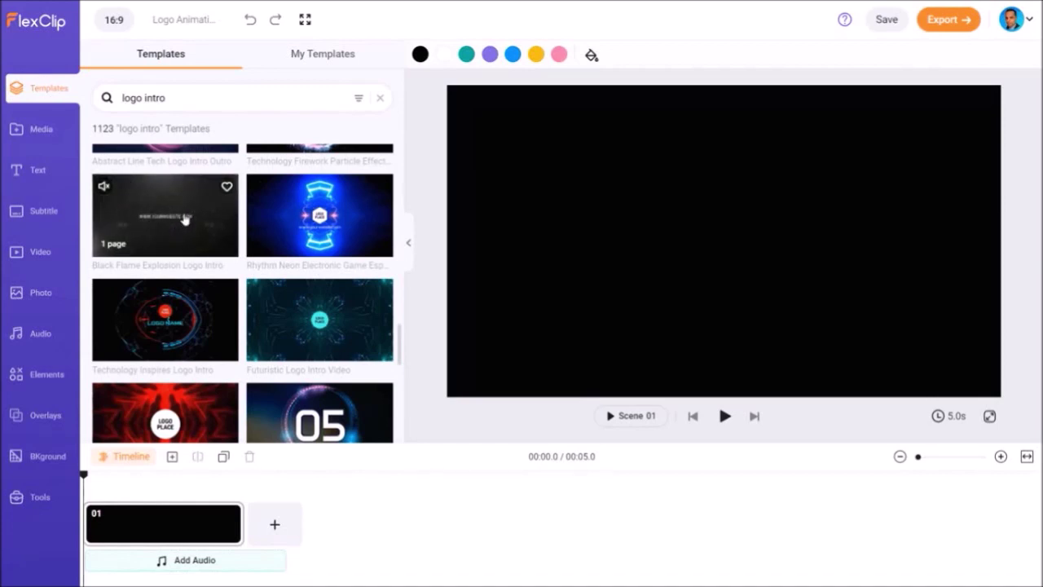
{"action": "left_click", "coordinate": [240, 267]}
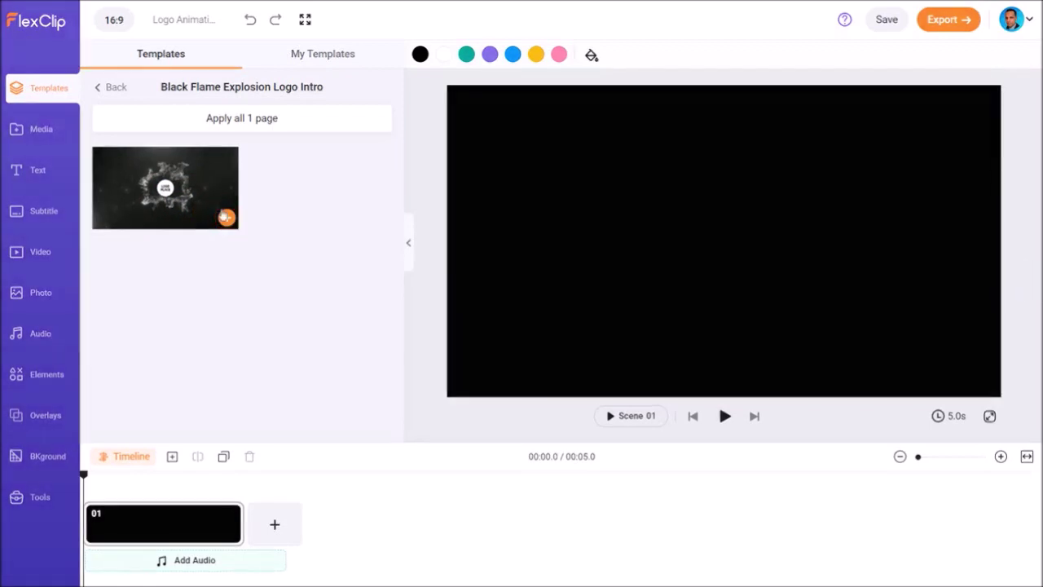
{"action": "left_click", "coordinate": [227, 217]}
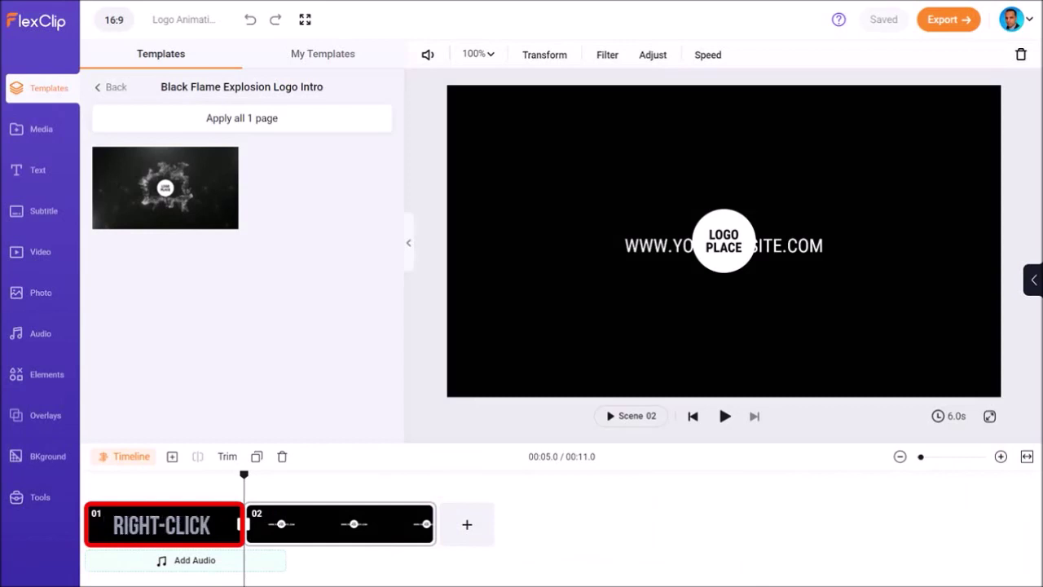
Delete the blank first scene and play back the template scene to preview its animation
{"action": "right_click", "coordinate": [155, 526]}
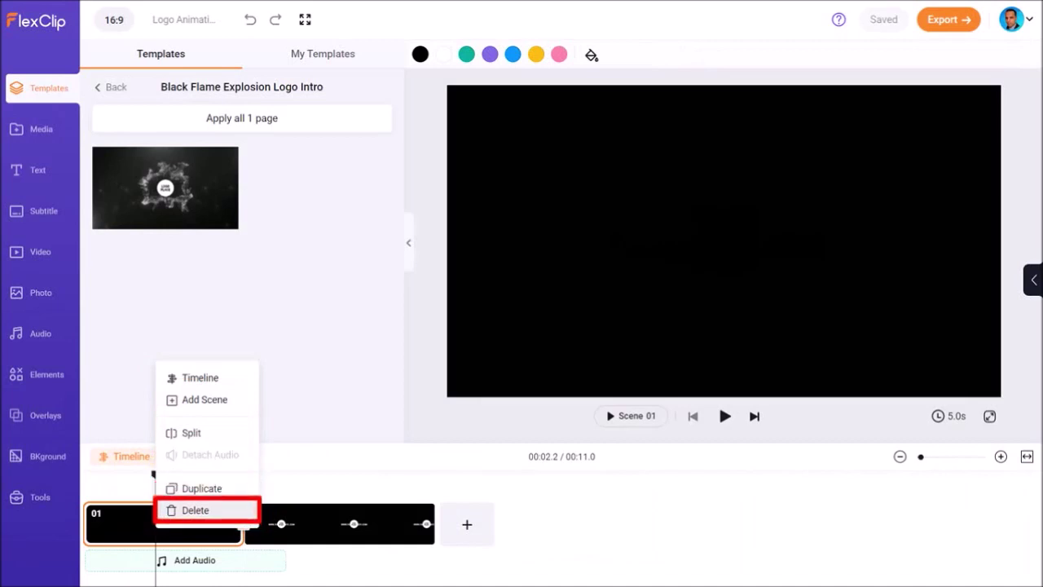
{"action": "left_click", "coordinate": [198, 509]}
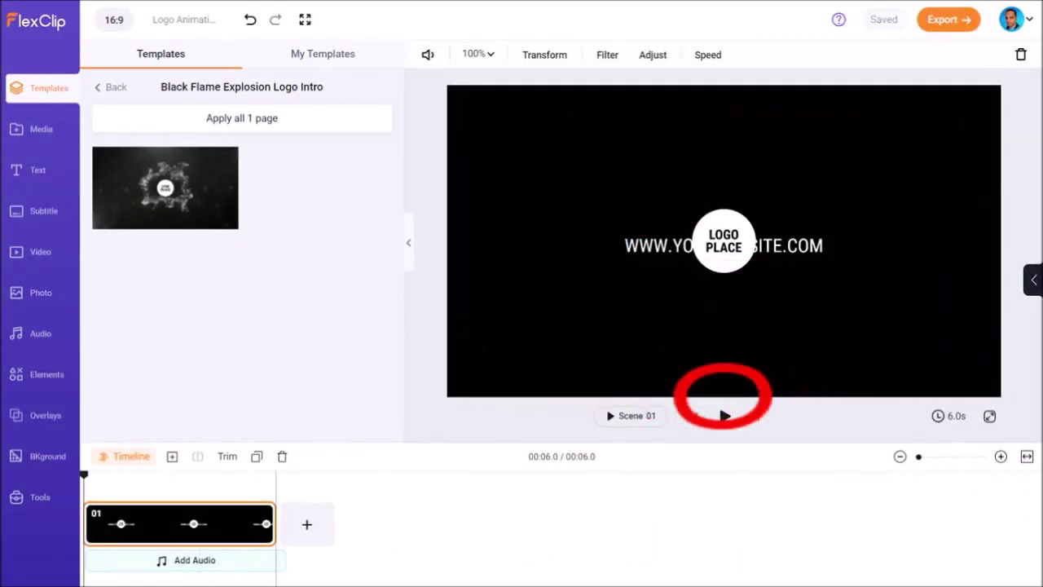
{"action": "left_click", "coordinate": [724, 415]}
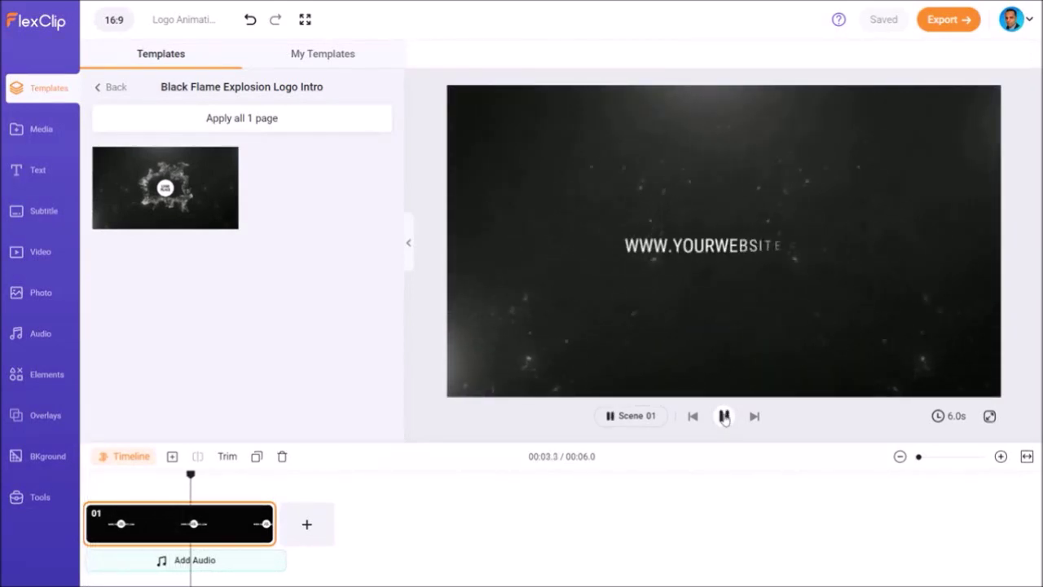
{"action": "left_click", "coordinate": [723, 415]}
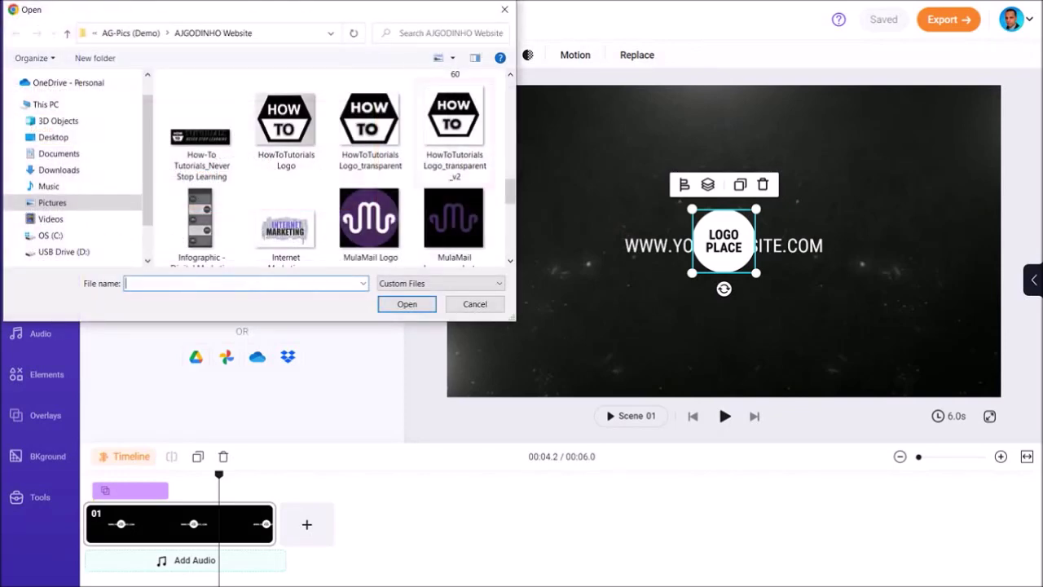
Upload the HowToTutorials Logo_transparent_v2 image in place of the logo placeholder and enlarge it, centred on the canvas
{"action": "left_click", "coordinate": [455, 133]}
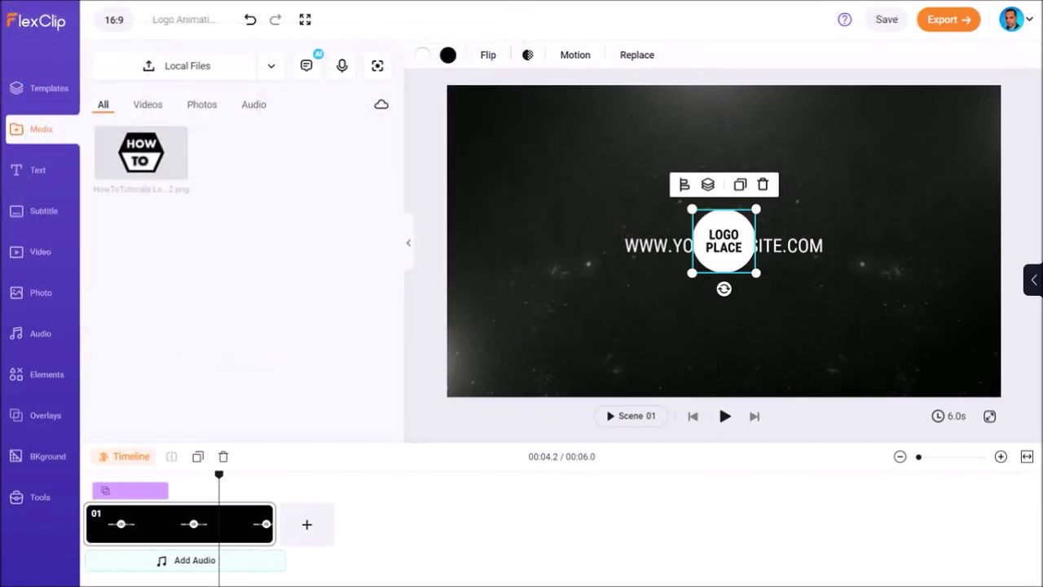
{"action": "left_click_drag", "start_coordinate": [183, 163], "coordinate": [700, 236]}
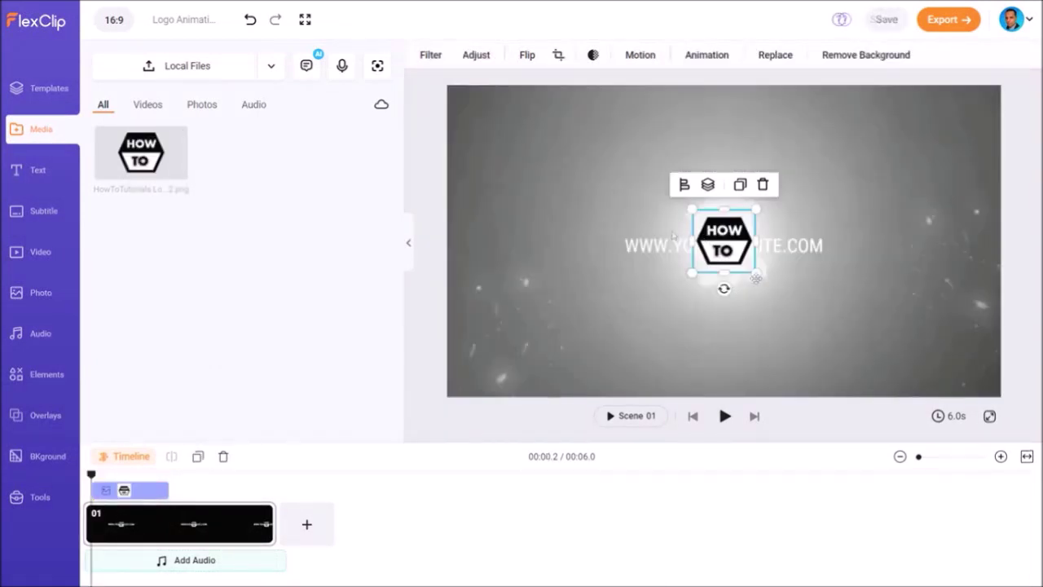
{"action": "left_click_drag", "start_coordinate": [757, 273], "coordinate": [777, 299]}
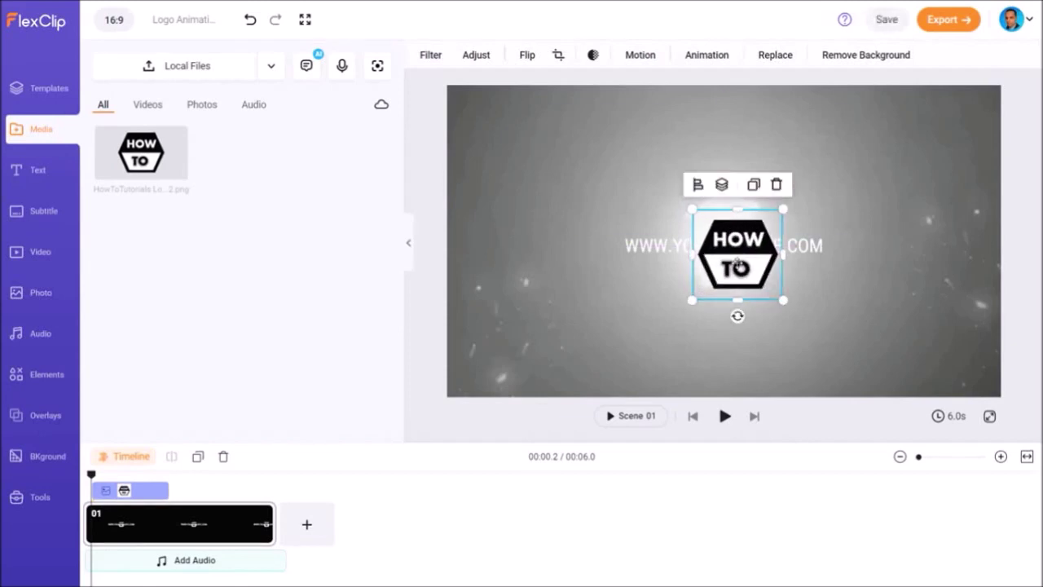
{"action": "mouse_move", "coordinate": [725, 265]}
{"action": "left_mouse_down"}
{"action": "mouse_move", "coordinate": [697, 259]}
{"action": "mouse_move", "coordinate": [711, 255]}
{"action": "left_mouse_up"}
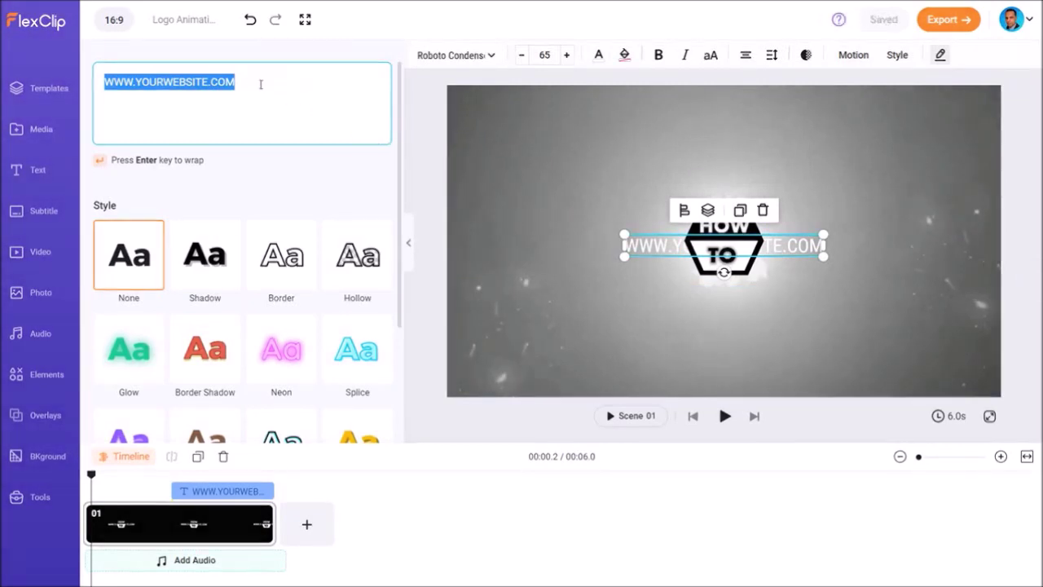
Replace the website text with "HOW-TO TUTORIALS" and enlarge it to font size 91, centred on the canvas
{"action": "type", "text": "HOW"}
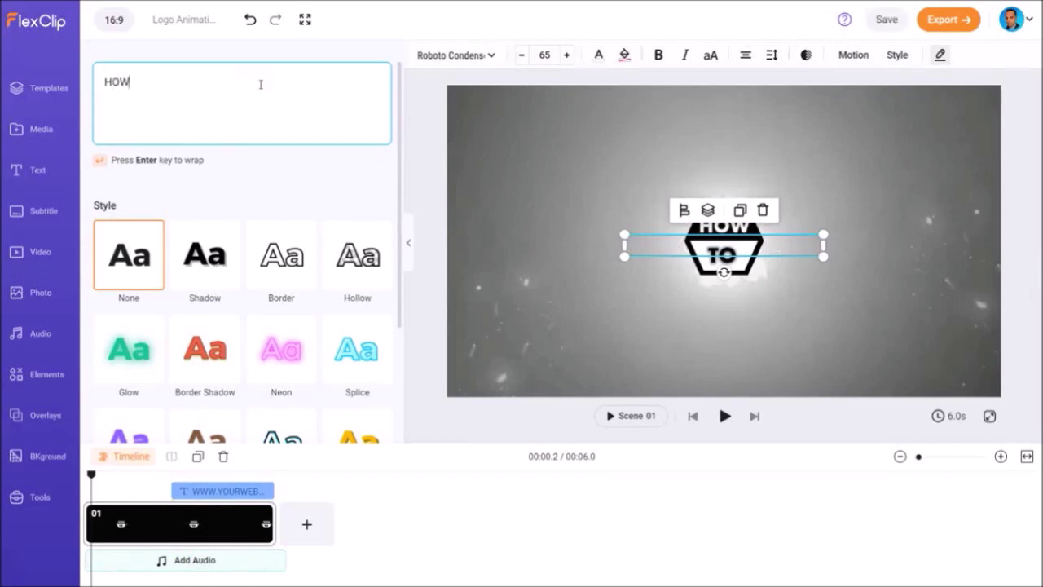
{"action": "type", "text": "-TO TUTORIALS"}
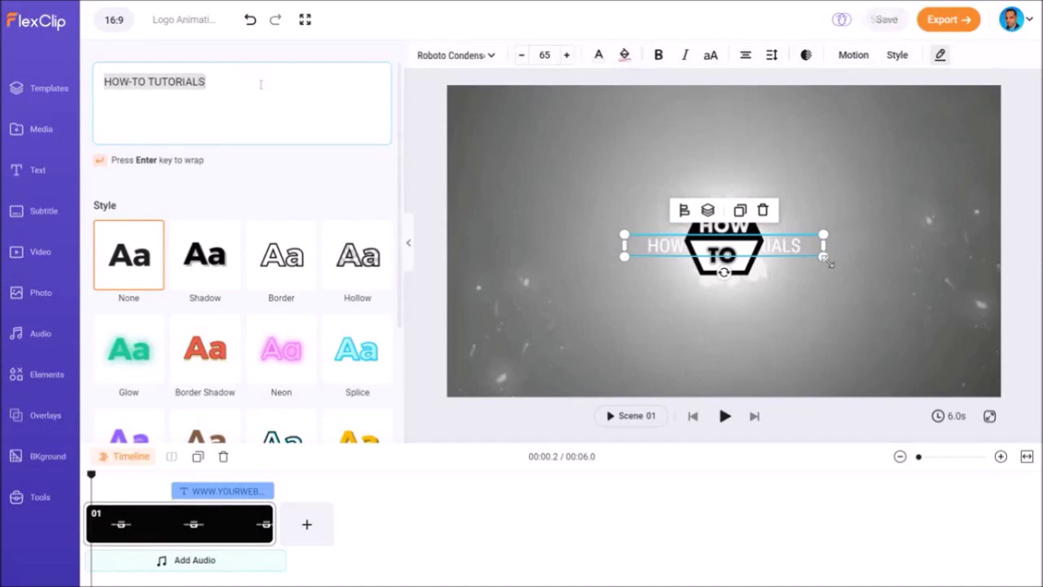
{"action": "left_click_drag", "start_coordinate": [824, 257], "coordinate": [880, 293]}
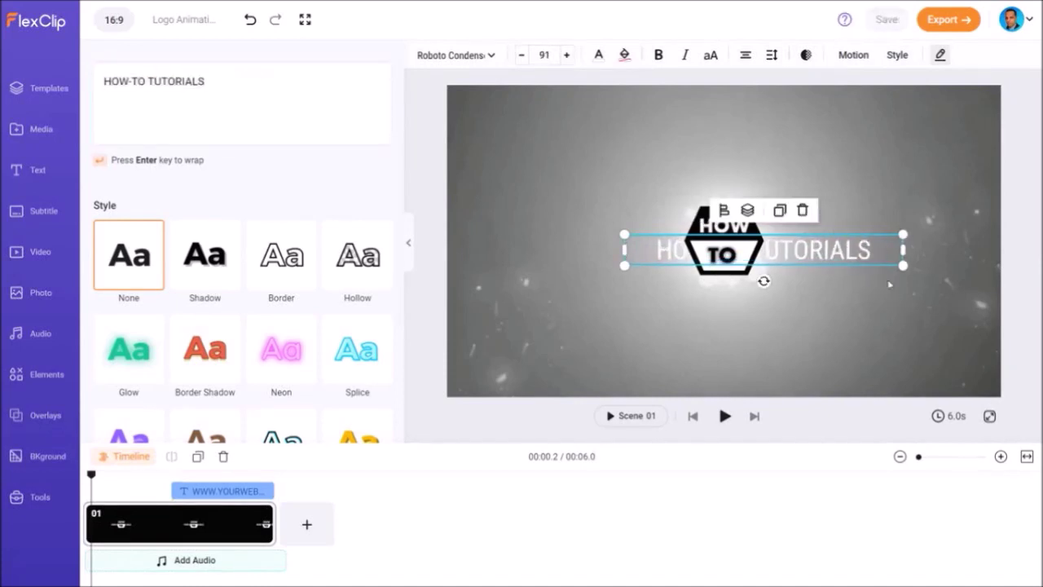
{"action": "left_click_drag", "start_coordinate": [856, 253], "coordinate": [817, 242]}
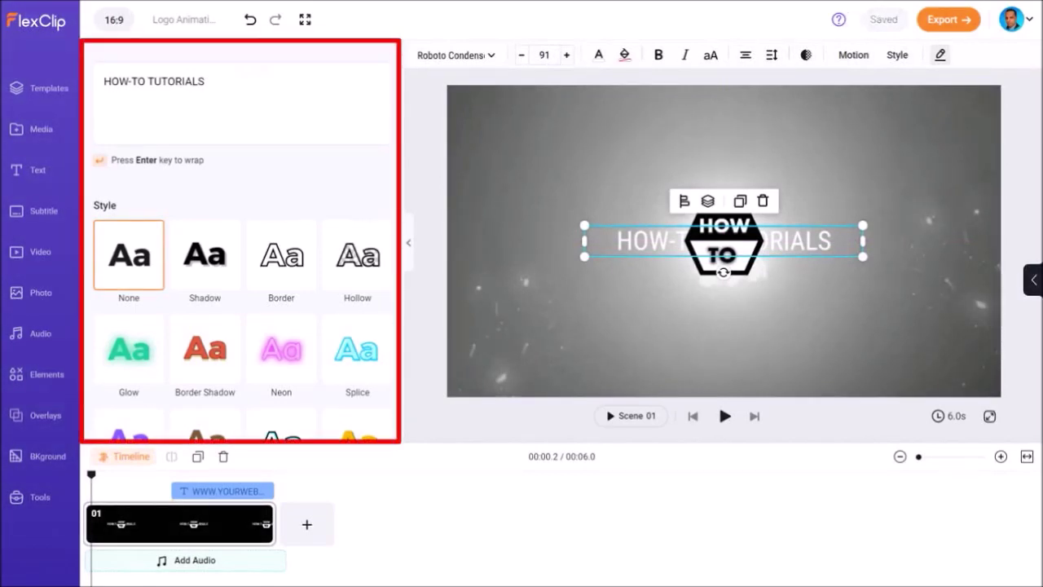
Look through the available text styles and motion presets, and play back the scene with the new logo and text
{"action": "scroll", "coordinate": [391, 366], "scroll_direction": "down", "scroll_amount": 3}
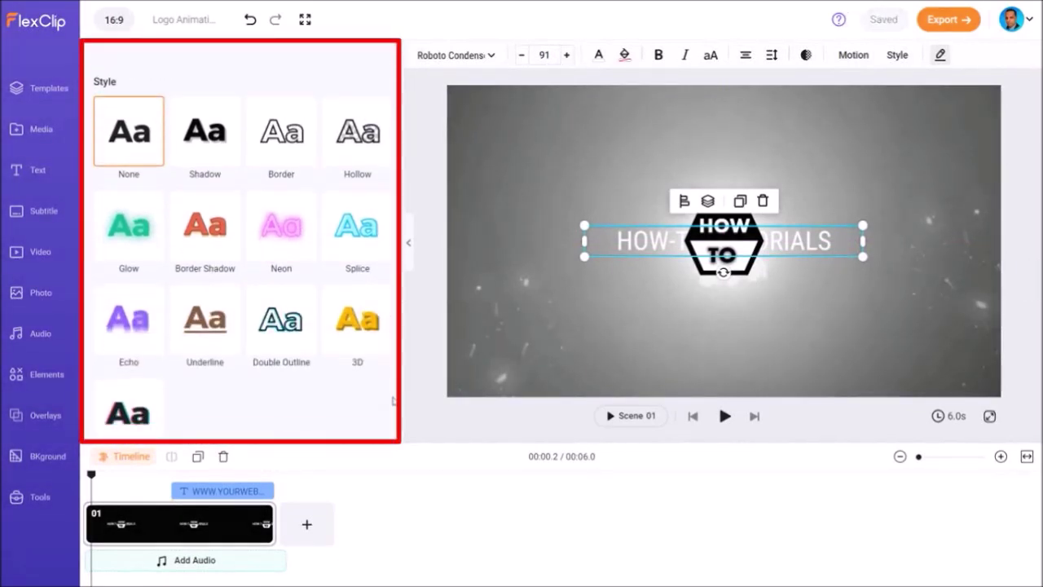
{"action": "left_click_drag", "start_coordinate": [393, 396], "coordinate": [394, 404]}
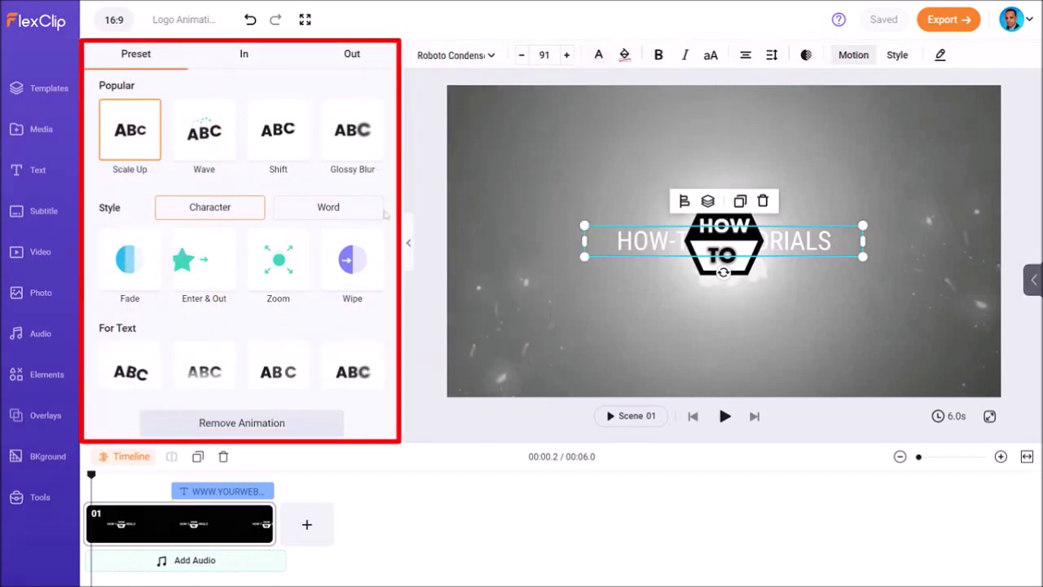
{"action": "scroll", "coordinate": [385, 215], "scroll_direction": "down", "scroll_amount": 8}
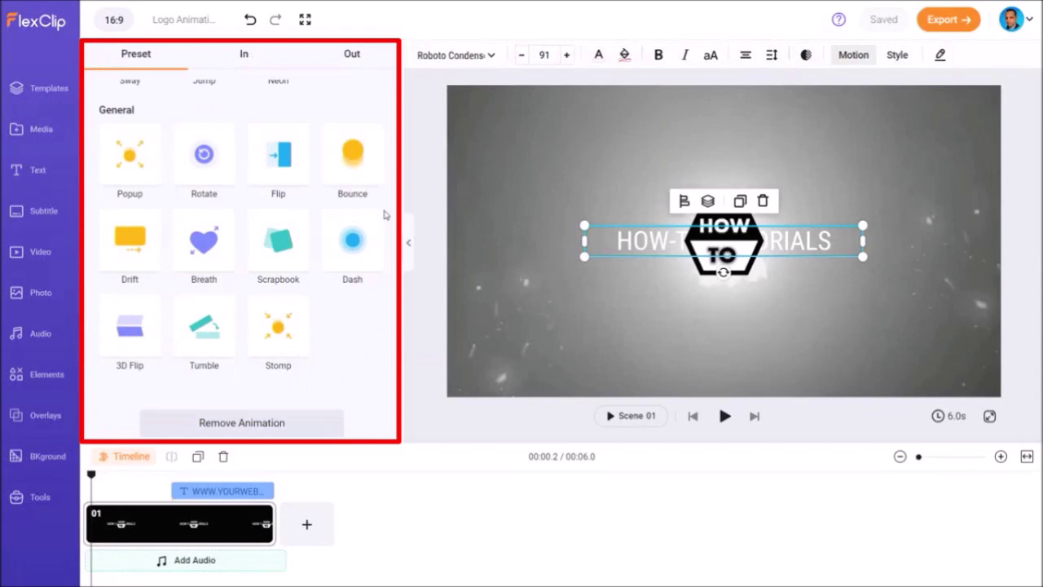
{"action": "scroll", "coordinate": [386, 215], "scroll_direction": "up", "scroll_amount": 8}
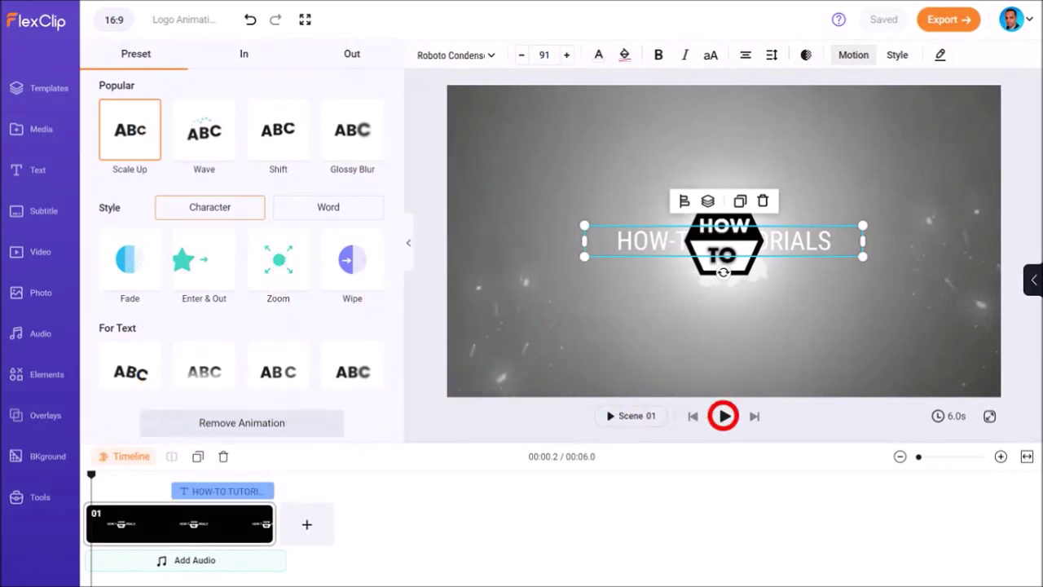
{"action": "left_click", "coordinate": [724, 415]}
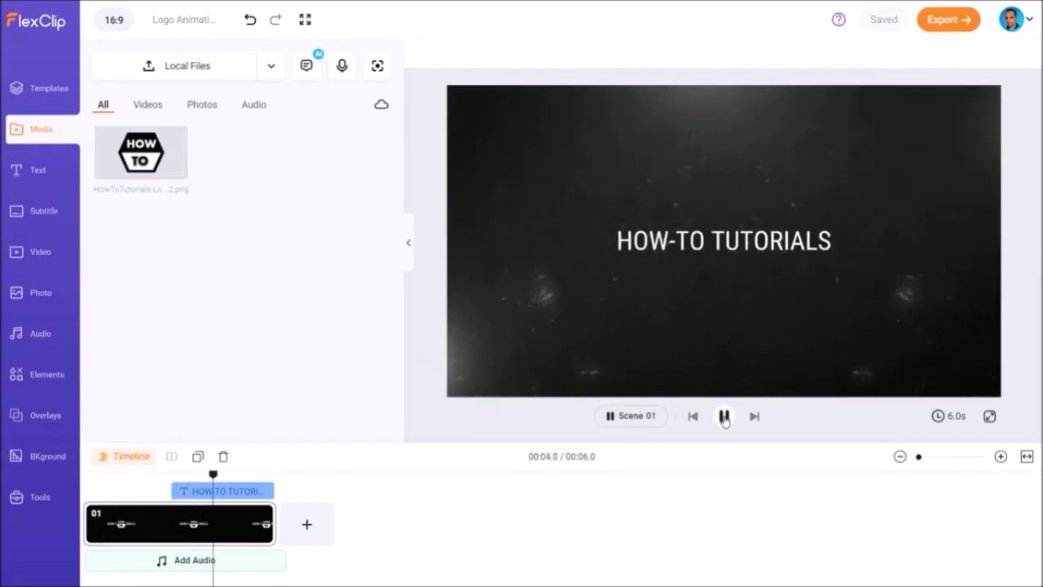
{"action": "left_click", "coordinate": [723, 416]}
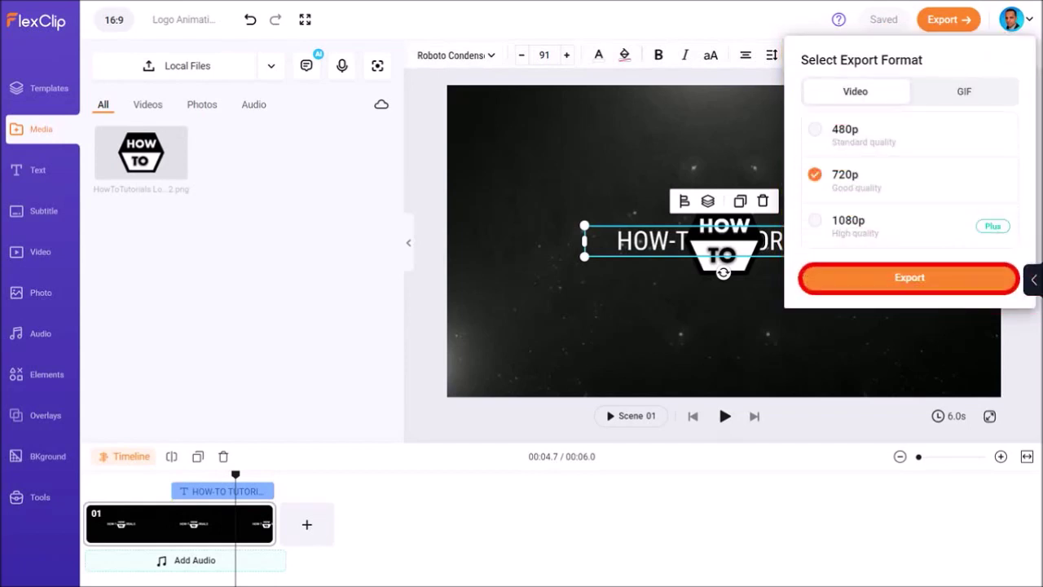
Export the project as a 720p video
{"action": "left_click", "coordinate": [905, 279]}
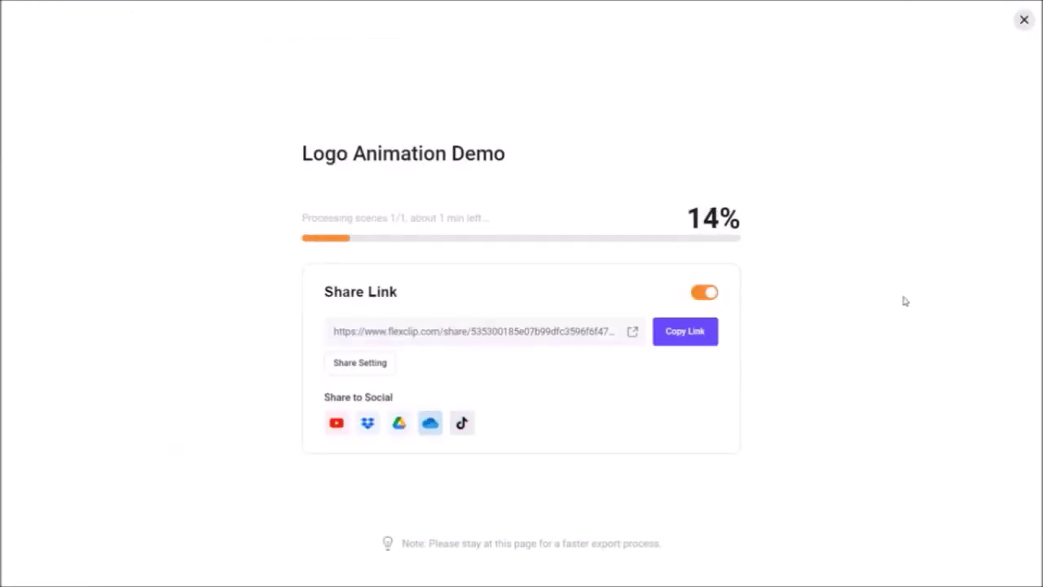